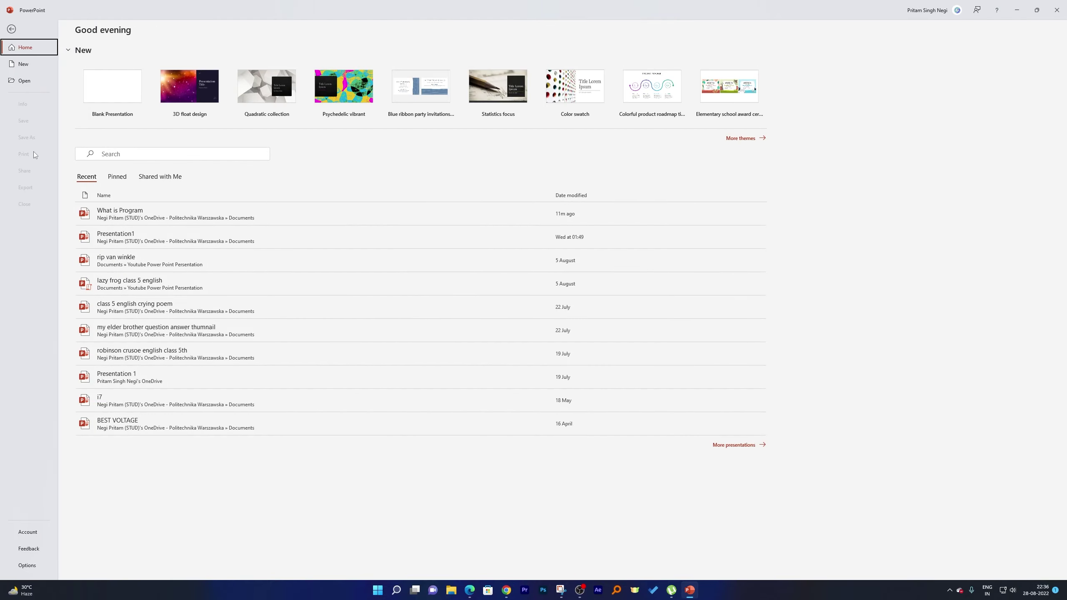
Open the What is Program presentation at slide 4 and launch Get Add-ins from Insert
left_click(154, 215)
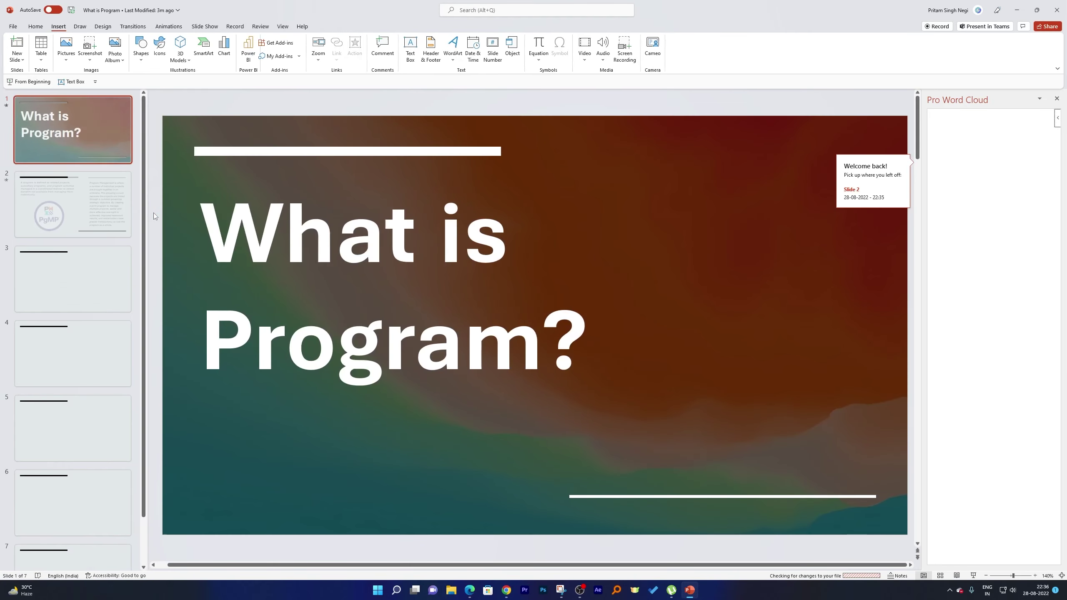
scroll(98, 346, "down", 2)
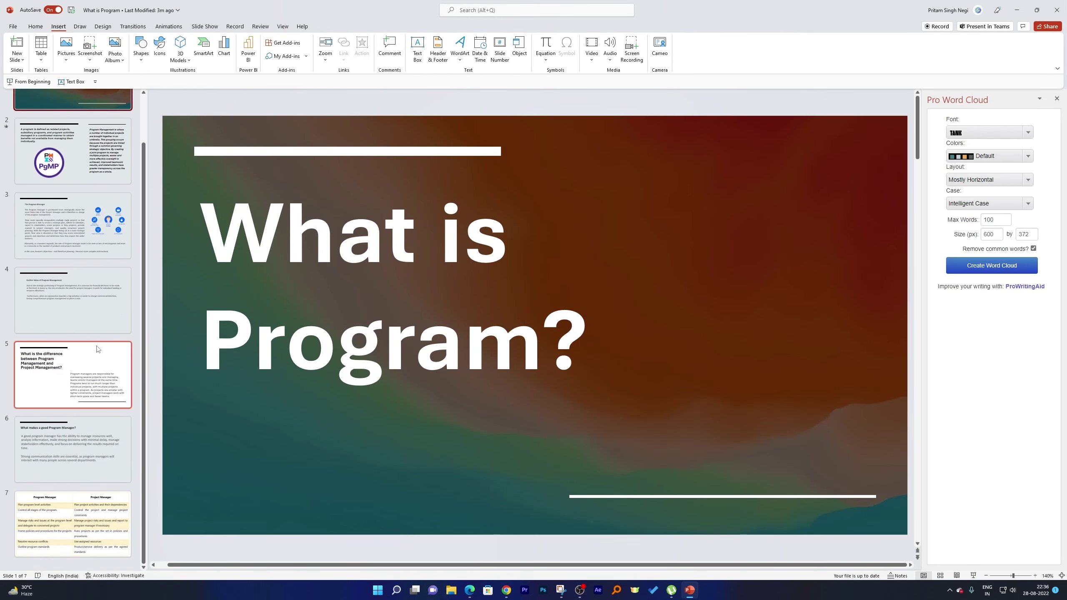
left_click(77, 301)
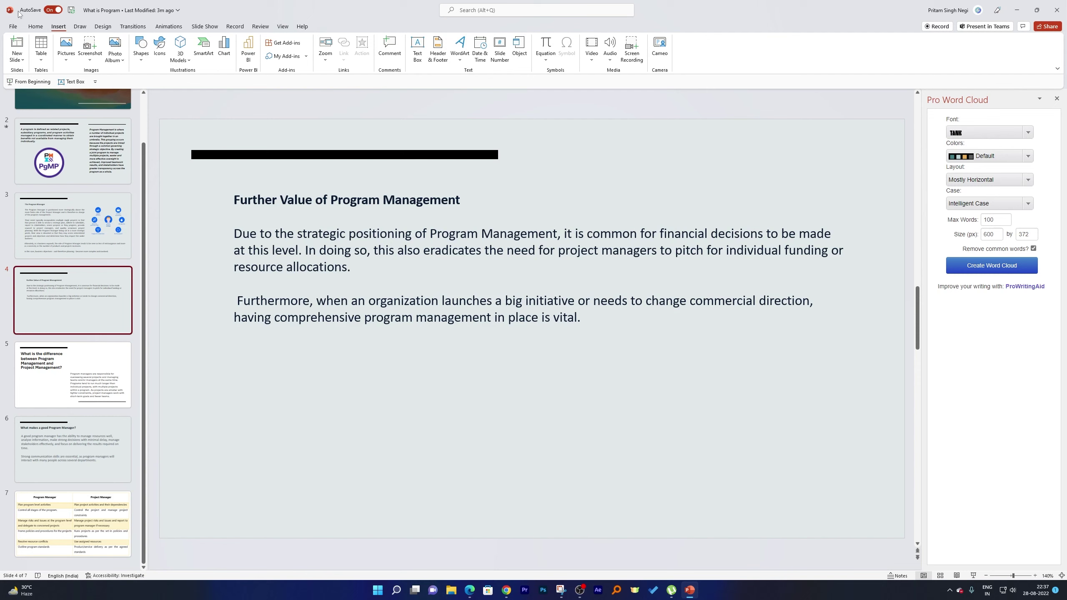
left_click(37, 27)
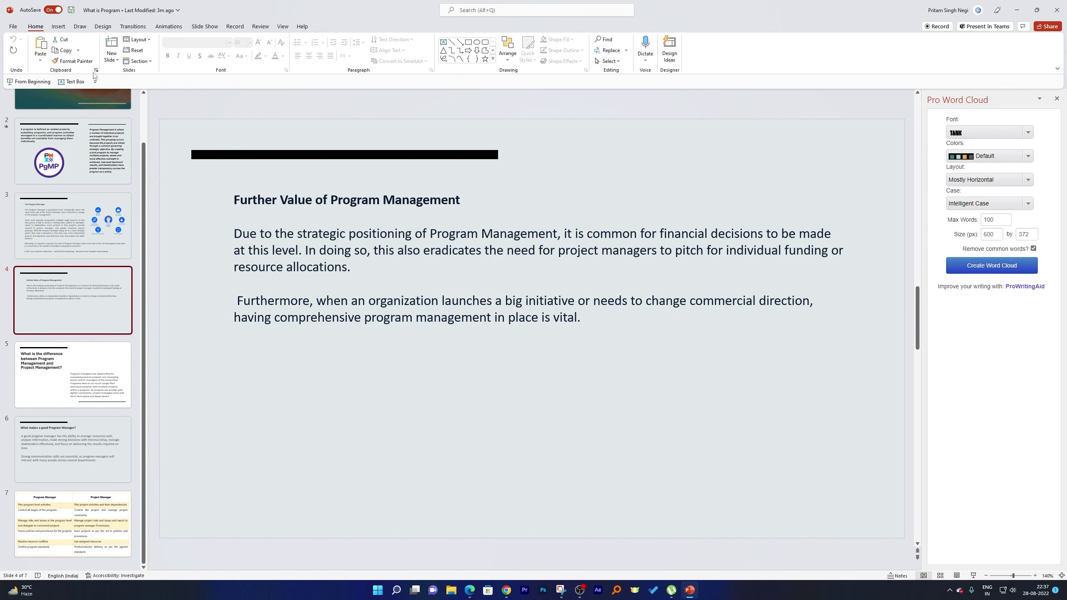
left_click(59, 27)
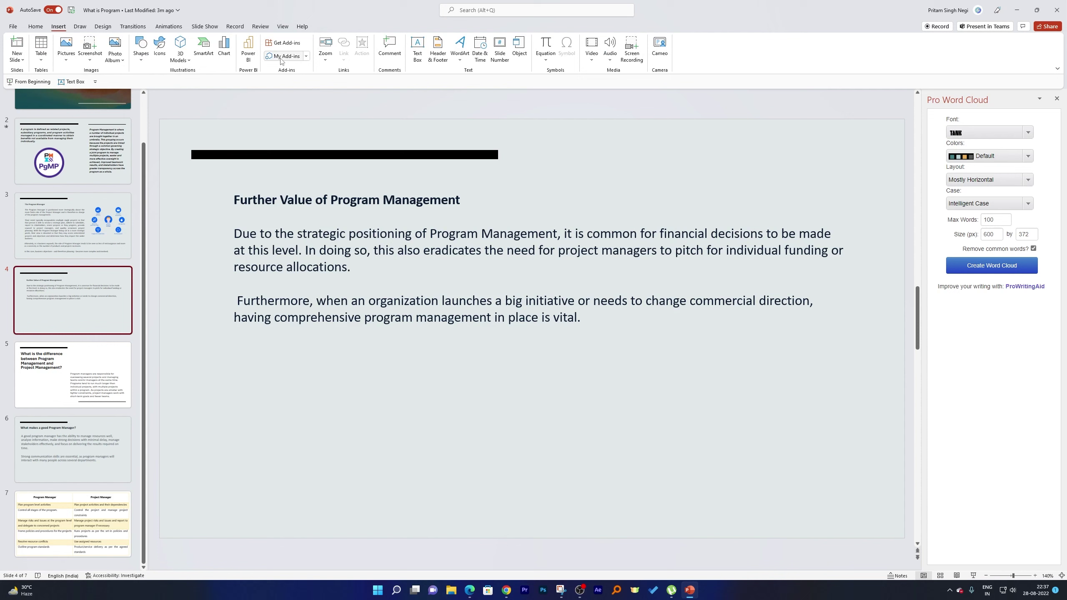
Find 'breaktime' in the Office Add-ins store and add it, accepting its licence terms
left_click(286, 44)
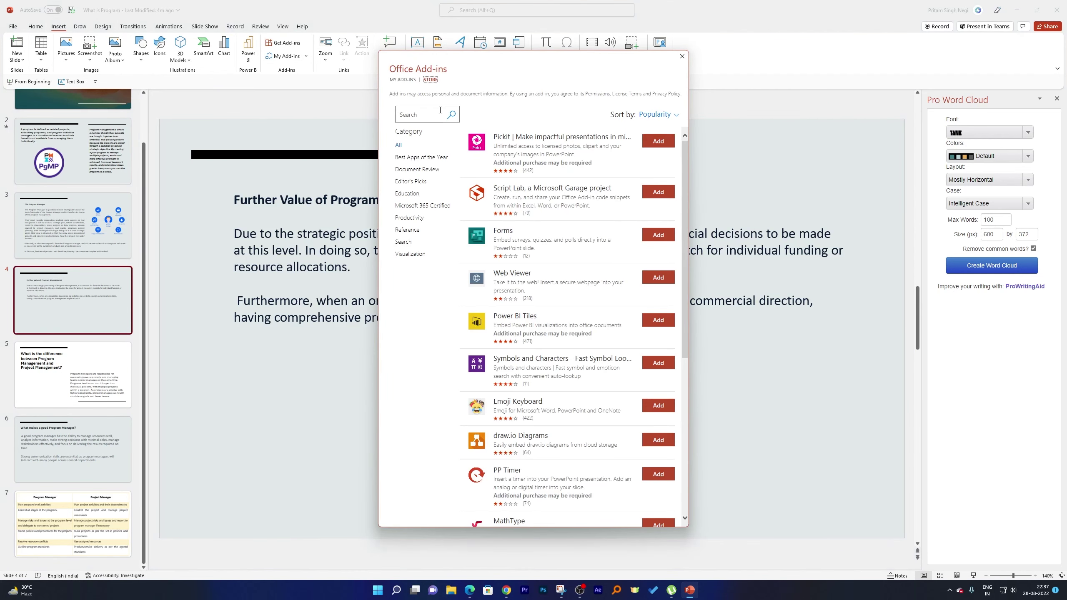
left_click(424, 113)
key("Return")
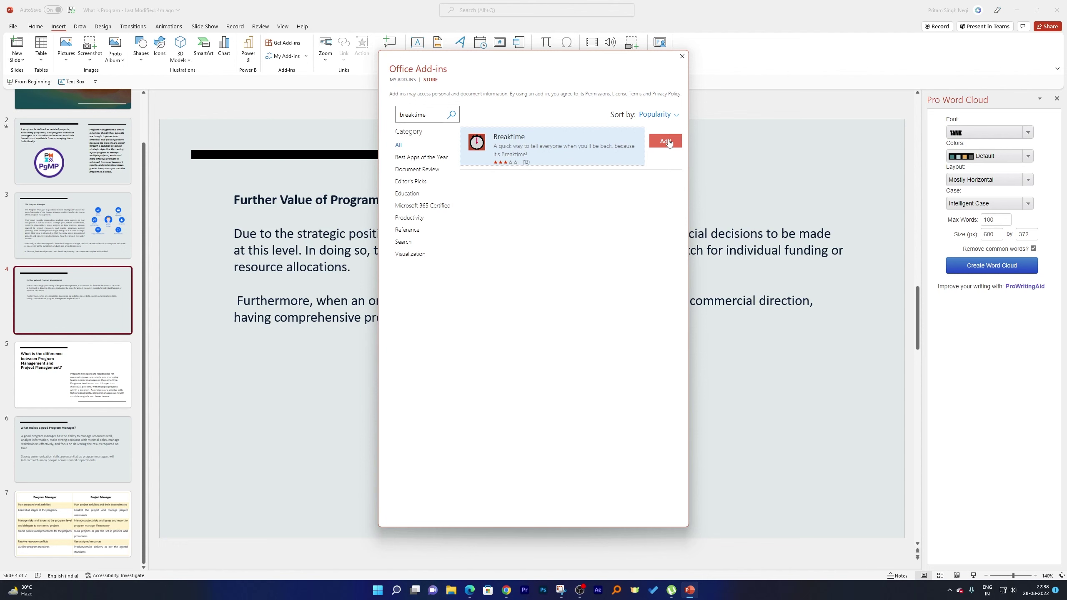
left_click(667, 142)
left_click(613, 208)
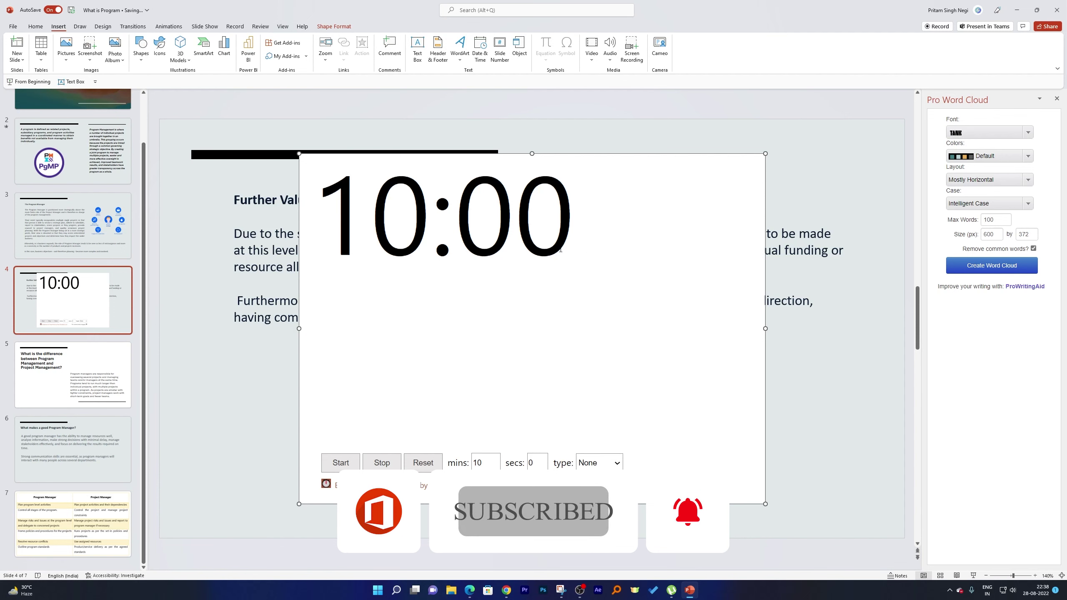
Add a blank slide 5 after slide 4 and insert Breaktime onto it from My Add-ins
left_click(128, 330)
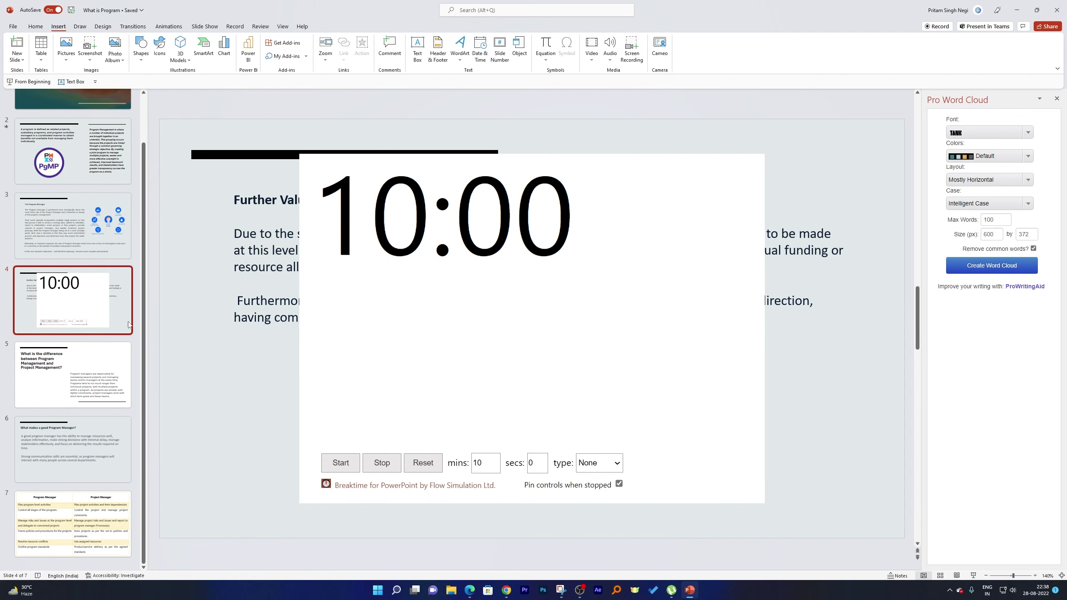
key("ctrl+m")
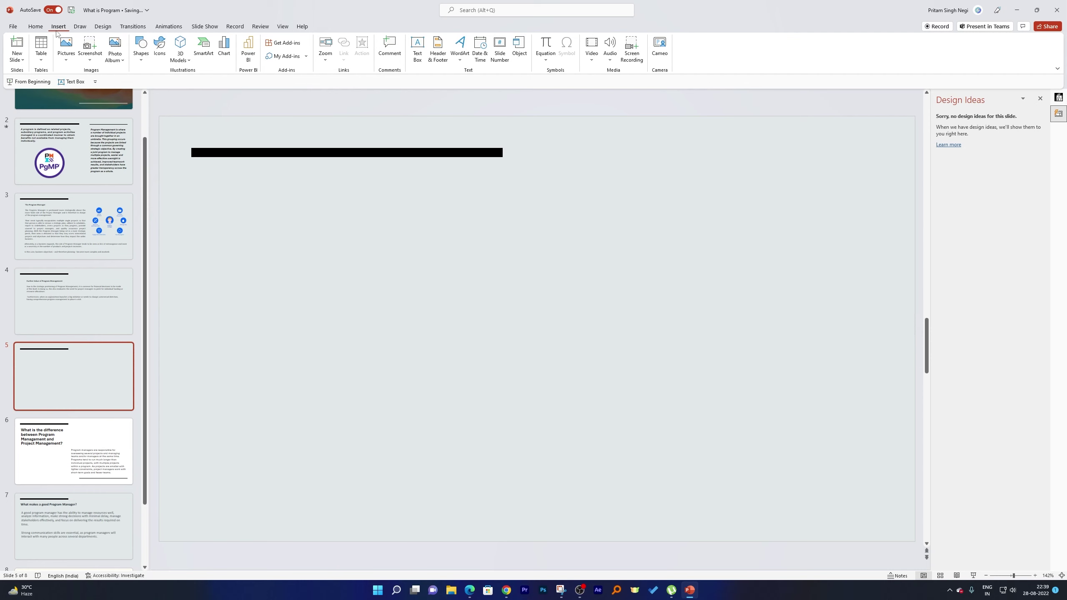
left_click(276, 57)
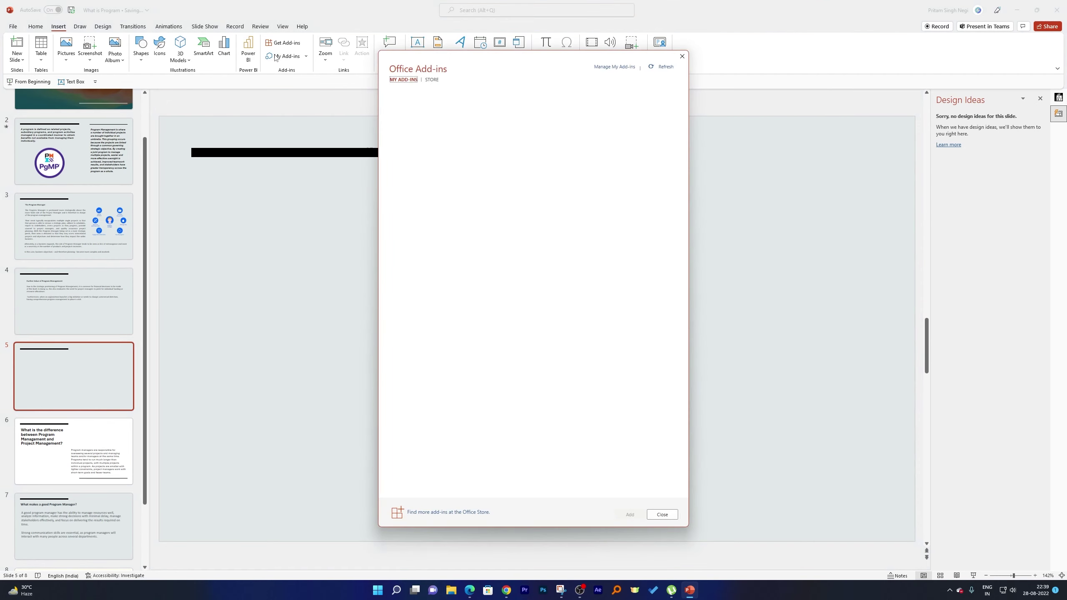
left_click(424, 104)
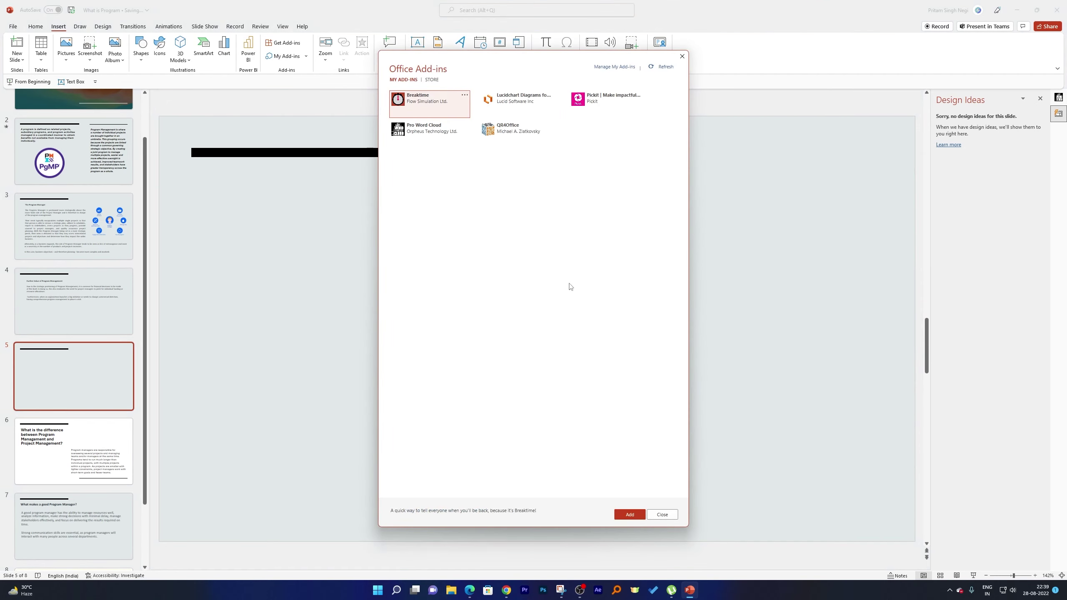
left_click(629, 515)
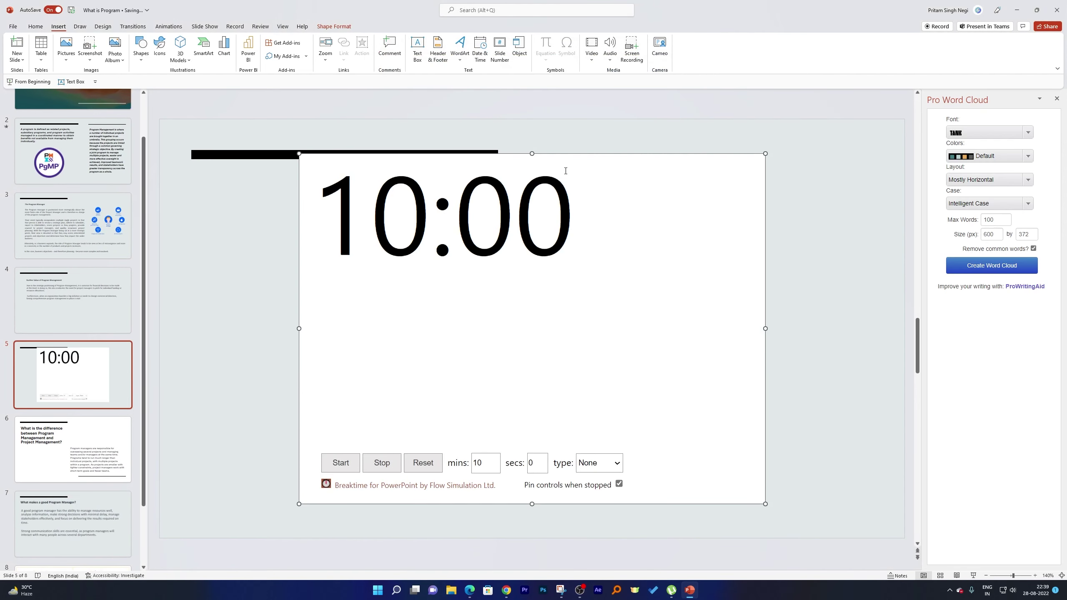
left_click(557, 321)
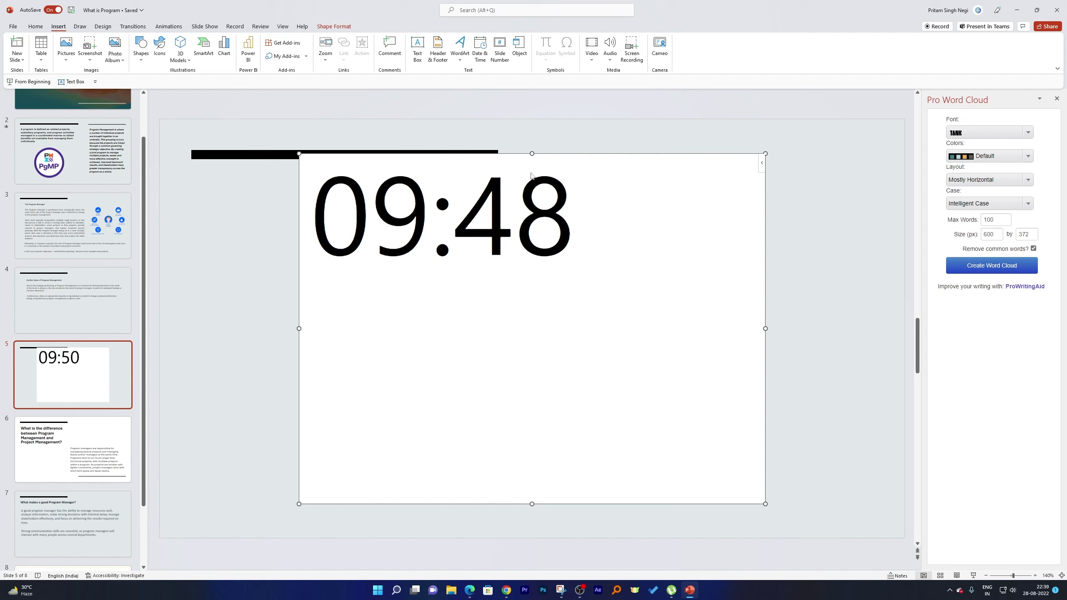
double_click(532, 174)
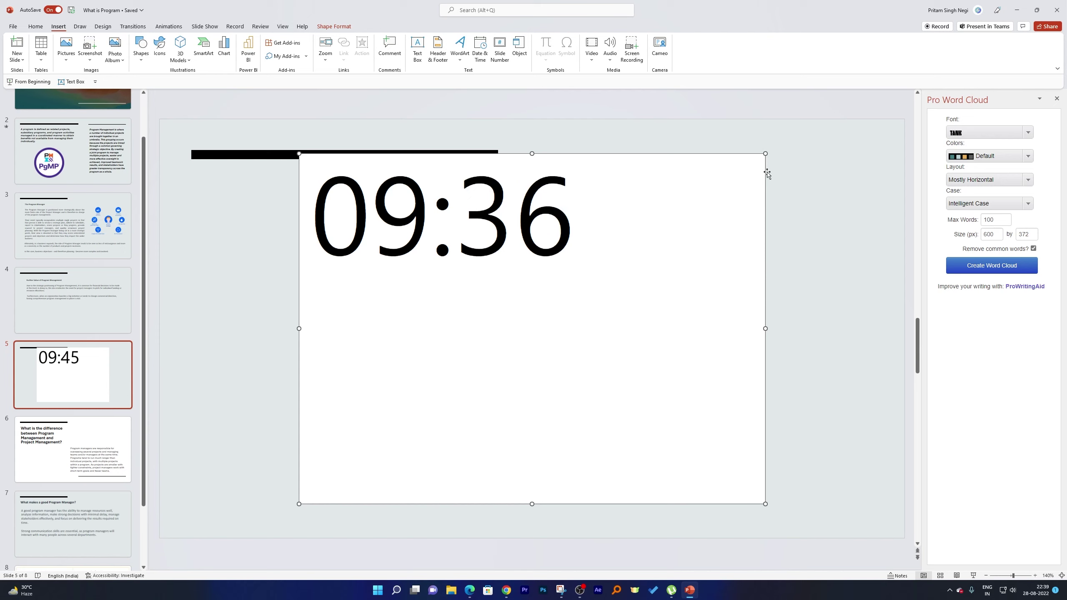
right_click(764, 179)
left_click(721, 211)
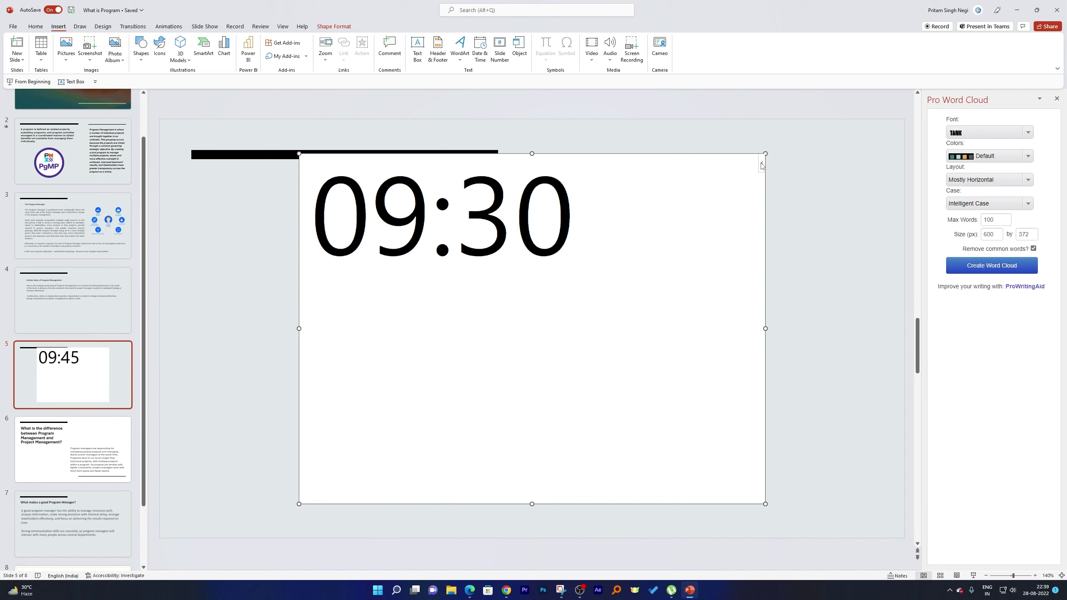
left_click(761, 163)
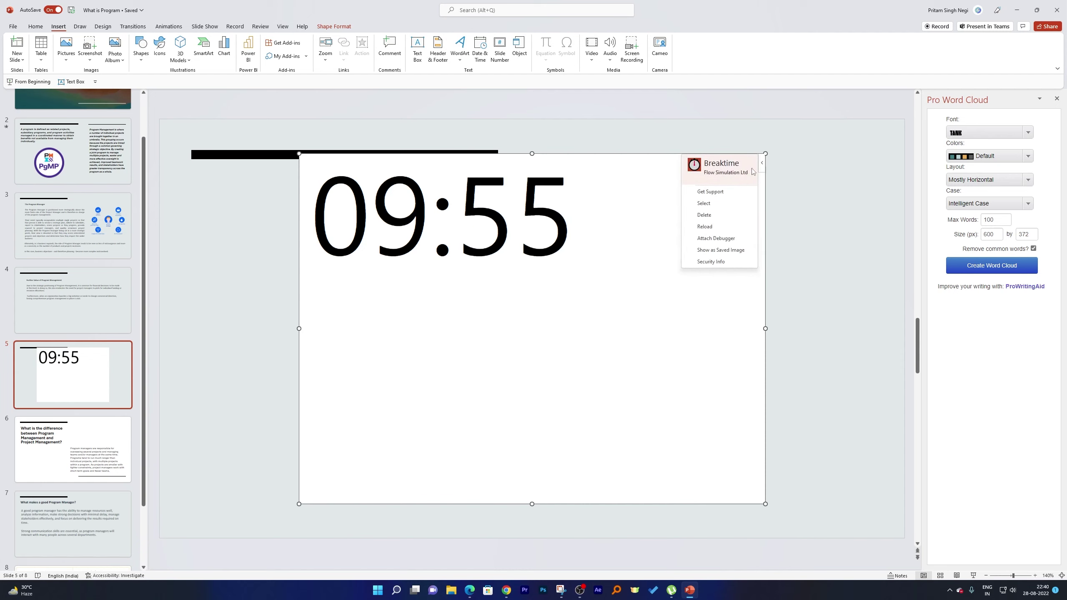
left_click(731, 227)
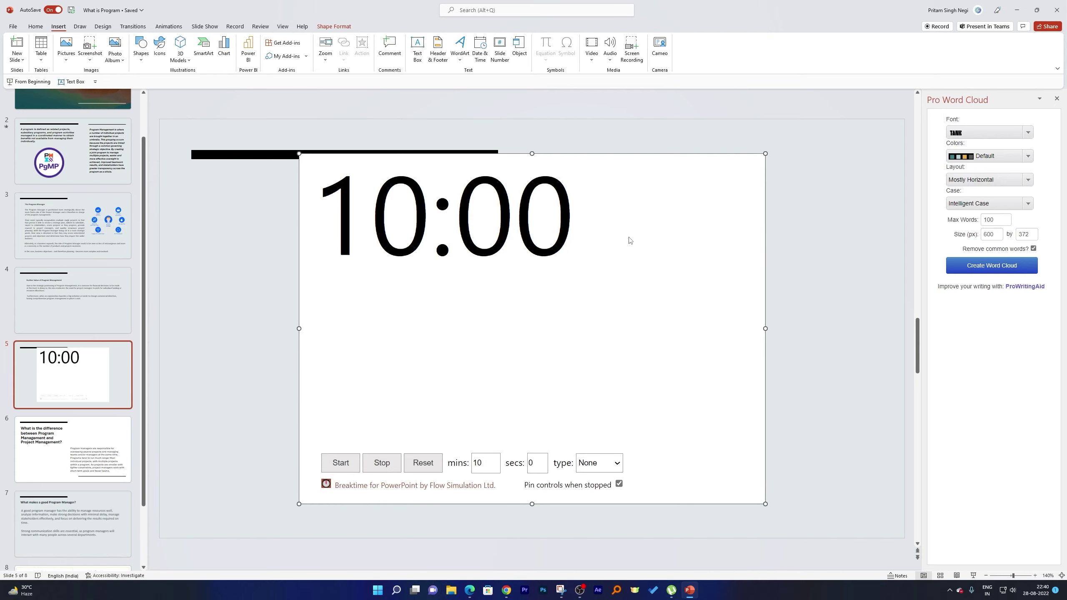
Change the timer's minutes from 10 to 2
left_click(482, 468)
double_click(482, 468)
type("2")
key("Return")
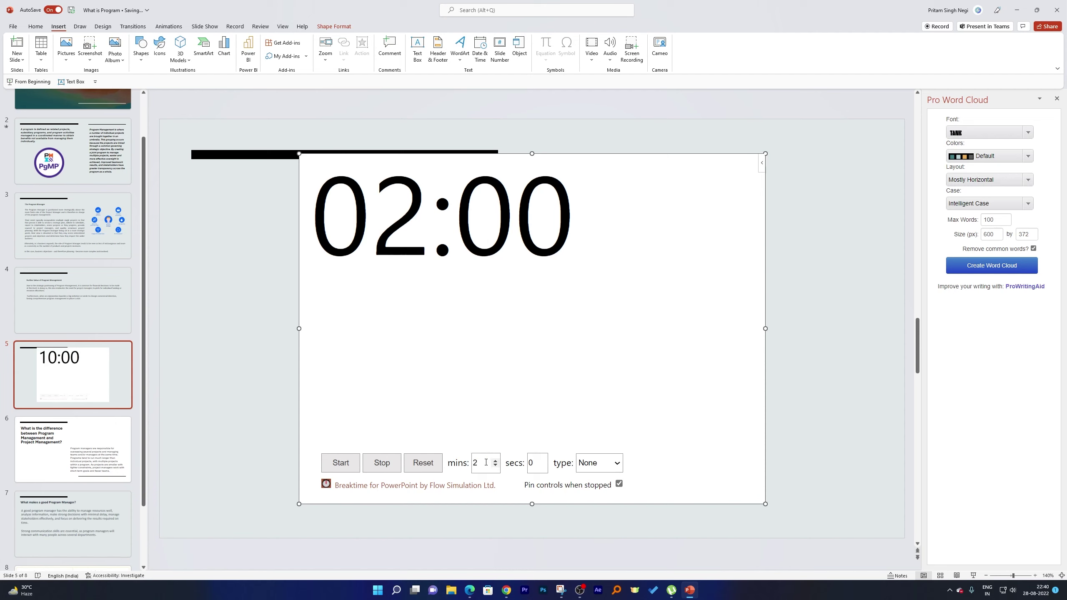
Set the timer theme to Drinks after trying Breakfast and Lunch
left_click(606, 463)
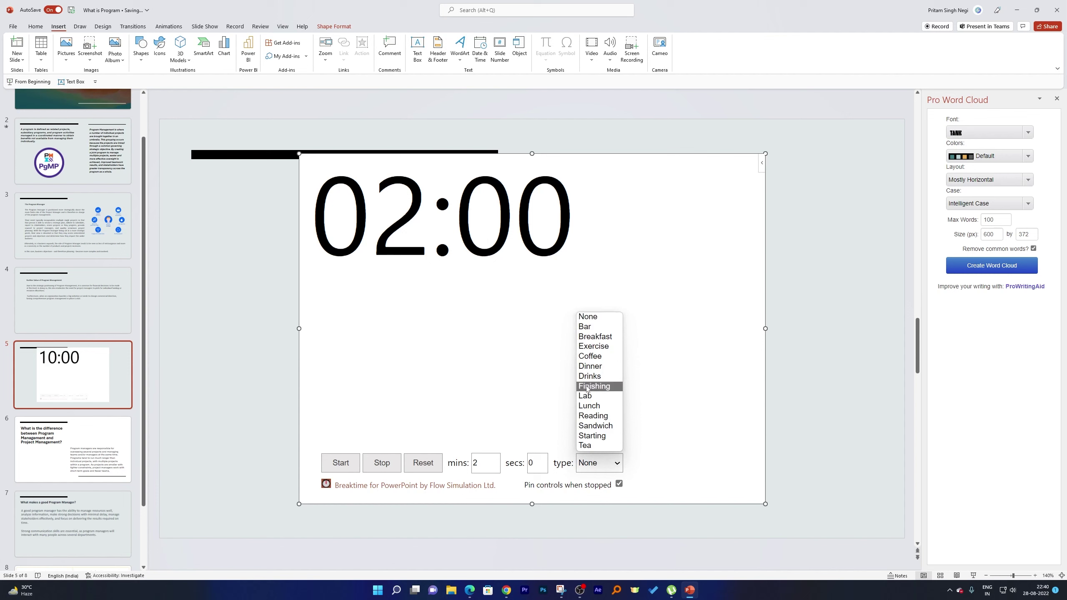
left_click(590, 337)
left_click(604, 462)
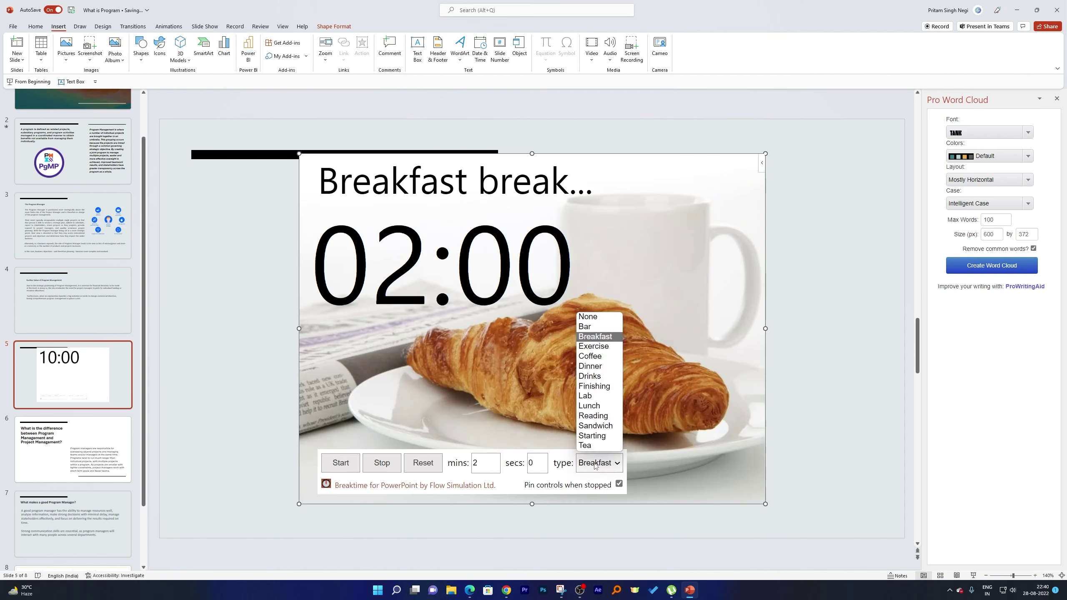
left_click(604, 409)
left_click(601, 458)
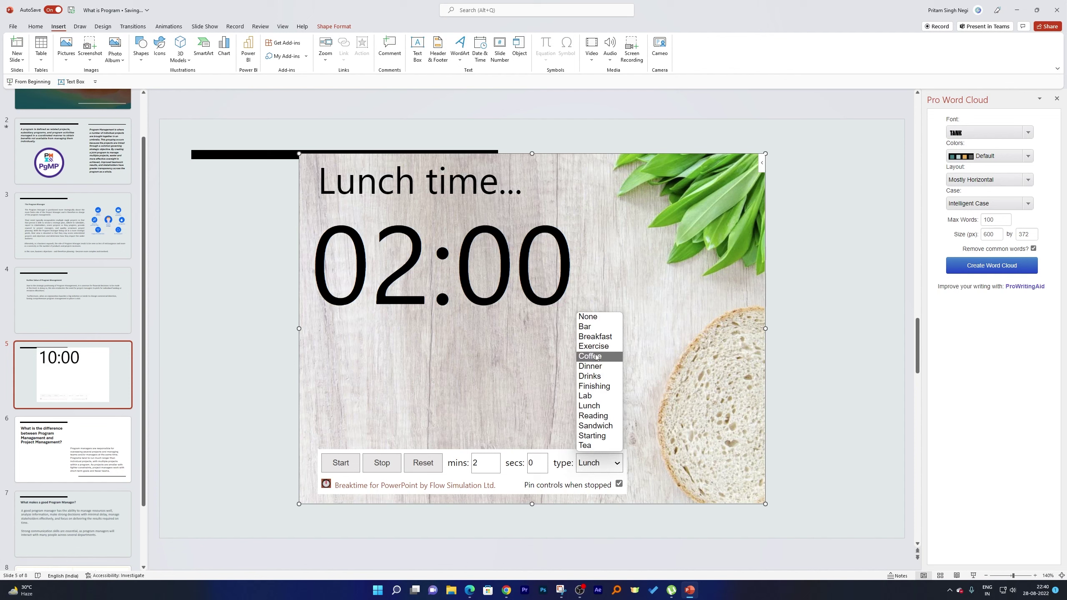
left_click(603, 376)
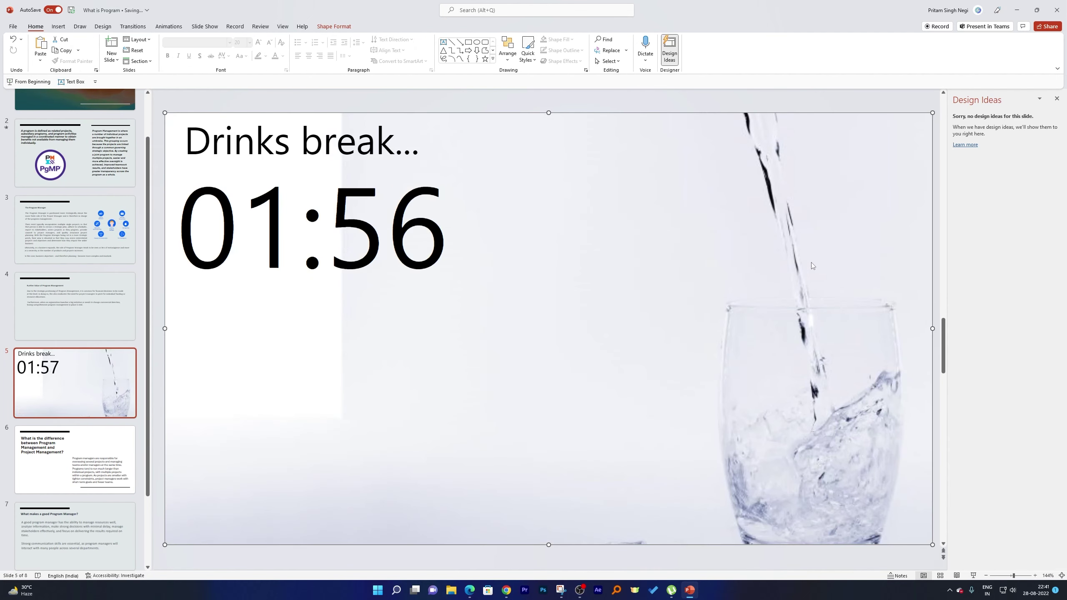
Close the Design Ideas pane, dismiss the design tip, and deselect the Drinks timer
left_click(1057, 99)
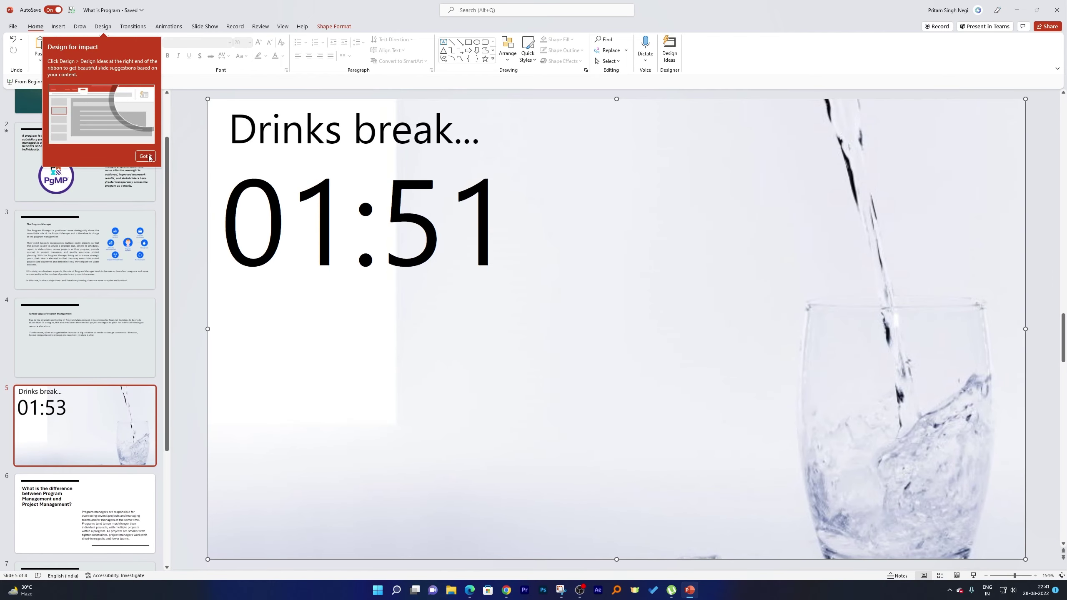
left_click(149, 158)
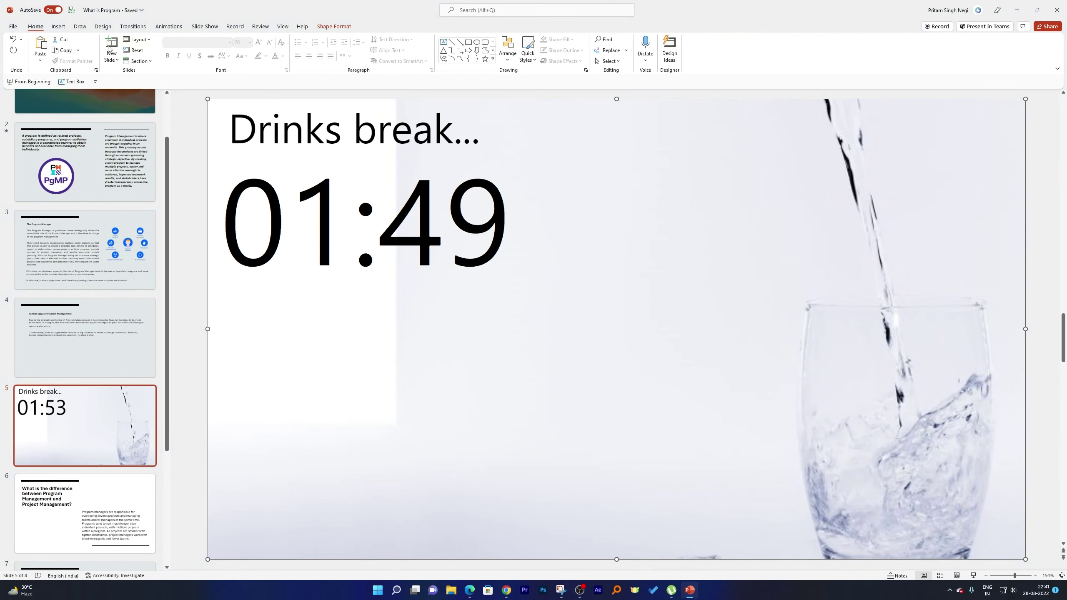
left_click(173, 103)
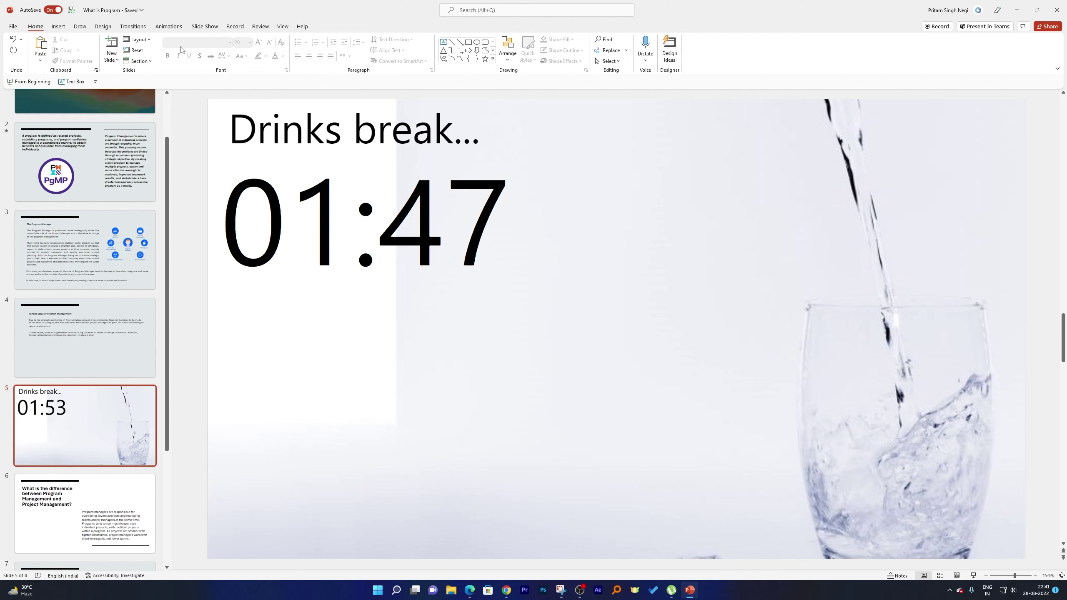